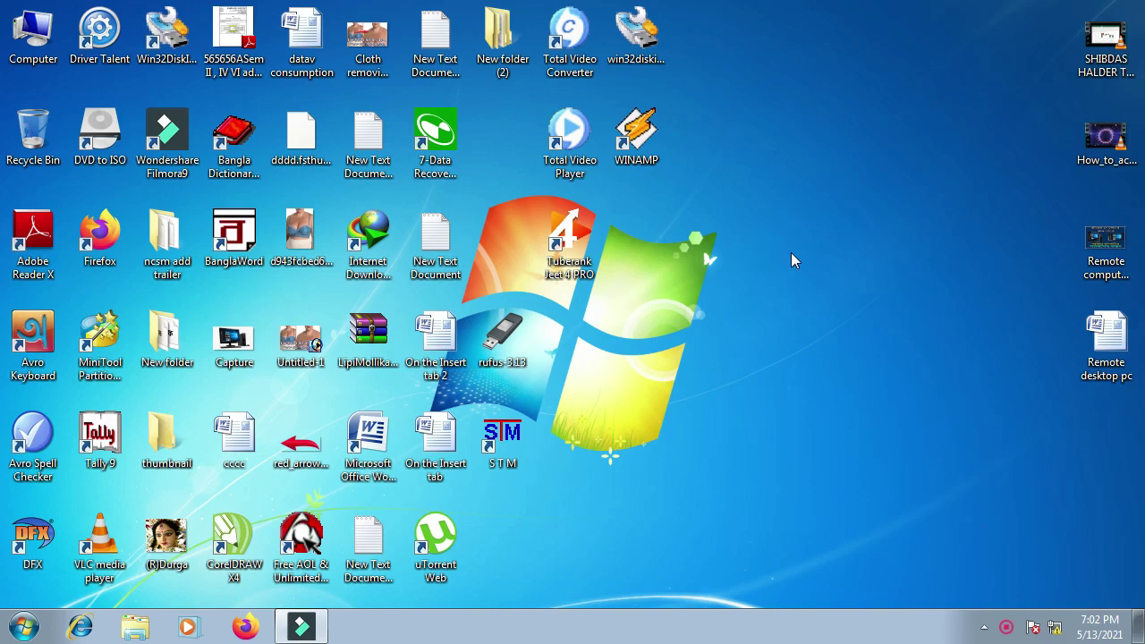
# Launch Adobe Photoshop 7.0 from the Windows 7 Start menu.
pyautogui.click(24, 625)
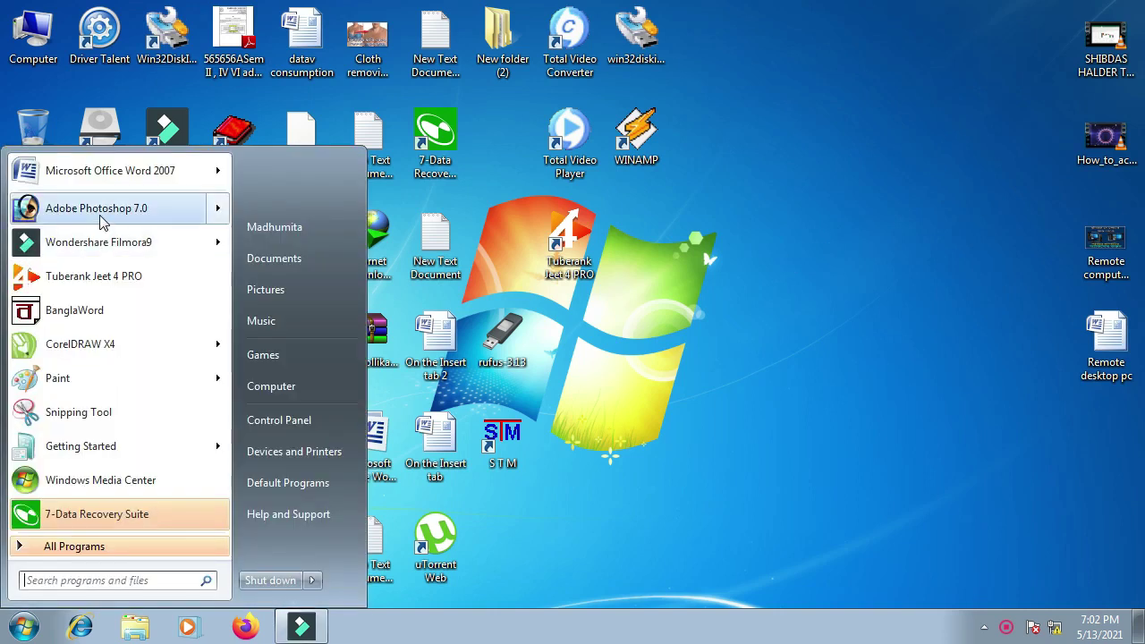
pyautogui.click(101, 219)
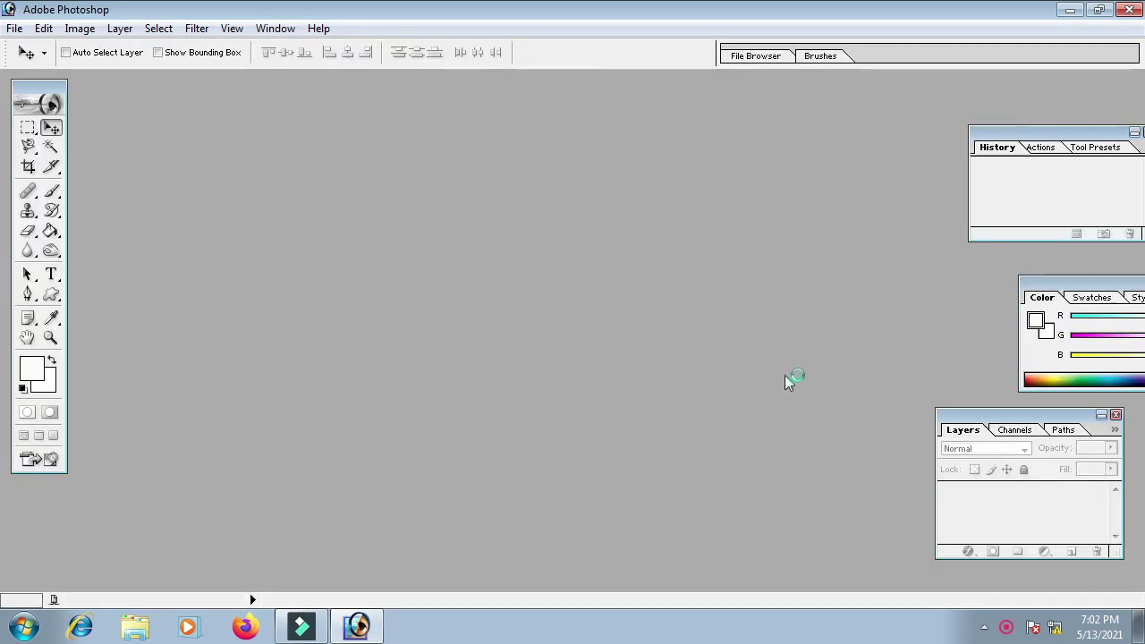
# Open d943fcbed62aaf0d3ec932e0f785a98e.jpg from the Desktop and move its window toward the centre.
pyautogui.doubleClick(413, 206)
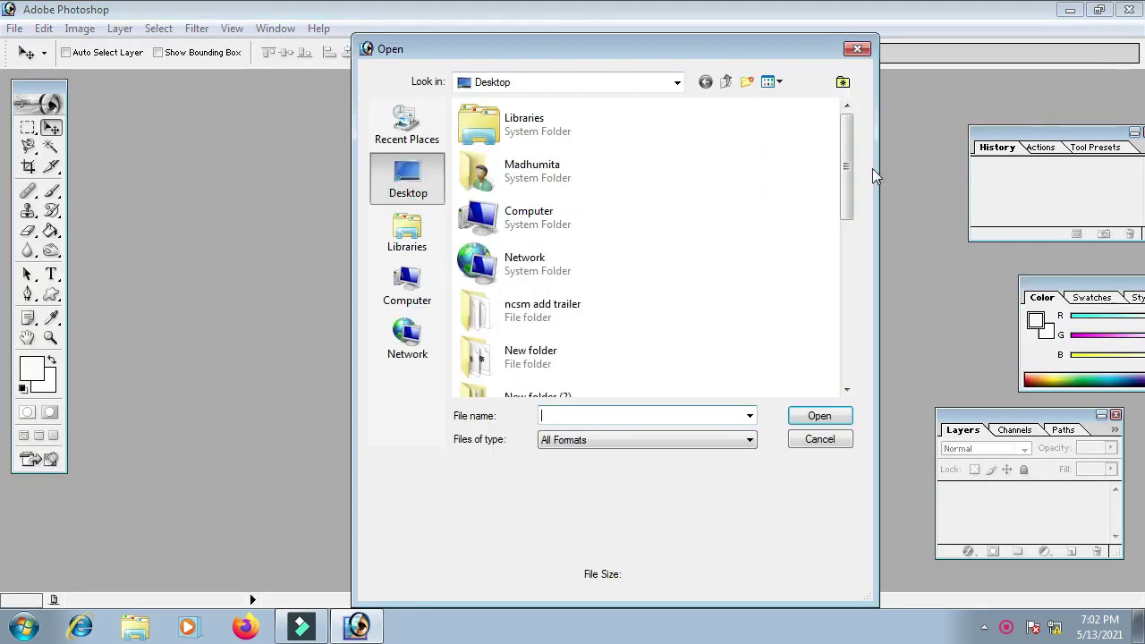
pyautogui.moveTo(847, 161); pyautogui.dragTo(842, 317)
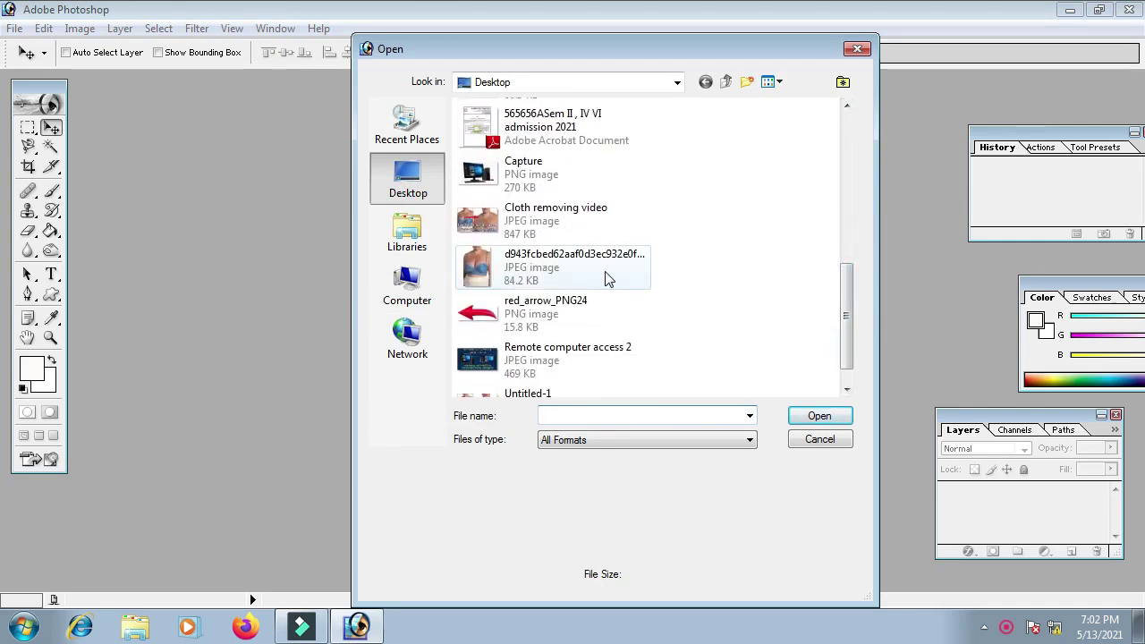
pyautogui.click(605, 278)
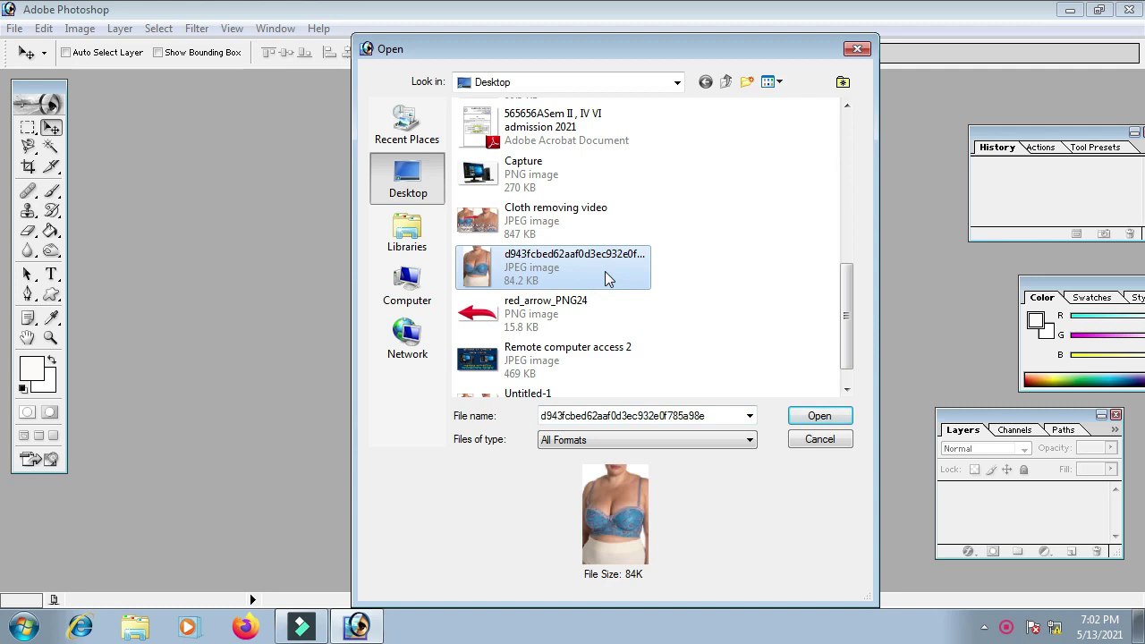
pyautogui.click(809, 414)
pyautogui.moveTo(230, 91); pyautogui.dragTo(356, 108)
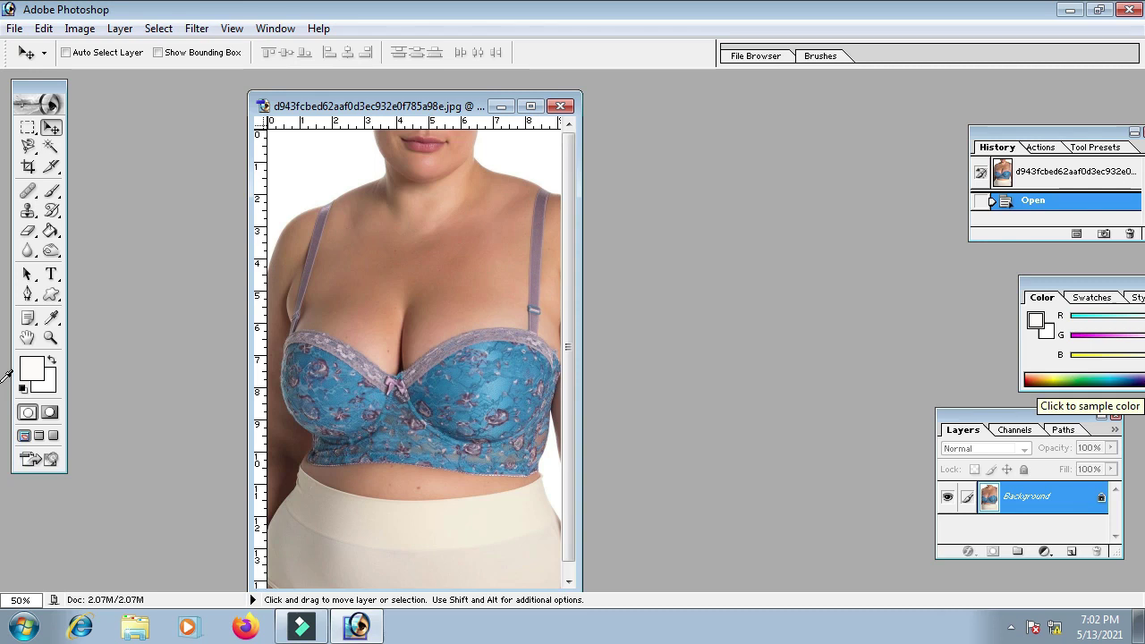
# Maximize the photo window and choose the Clone Stamp Tool with a 100-pixel brush.
pyautogui.click(530, 107)
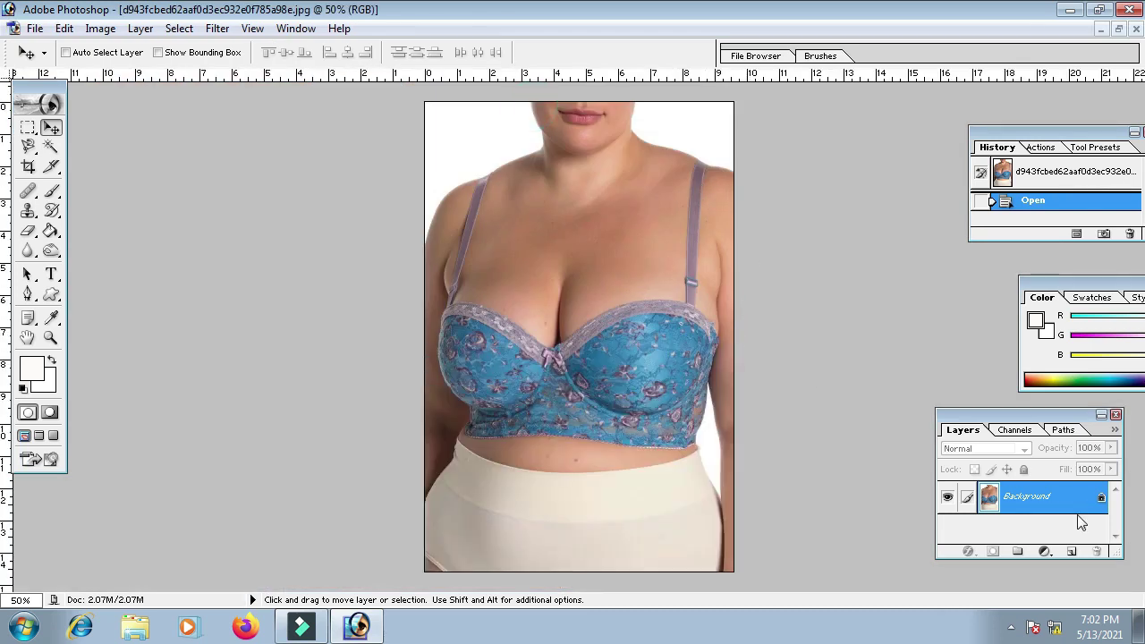
pyautogui.click(27, 215)
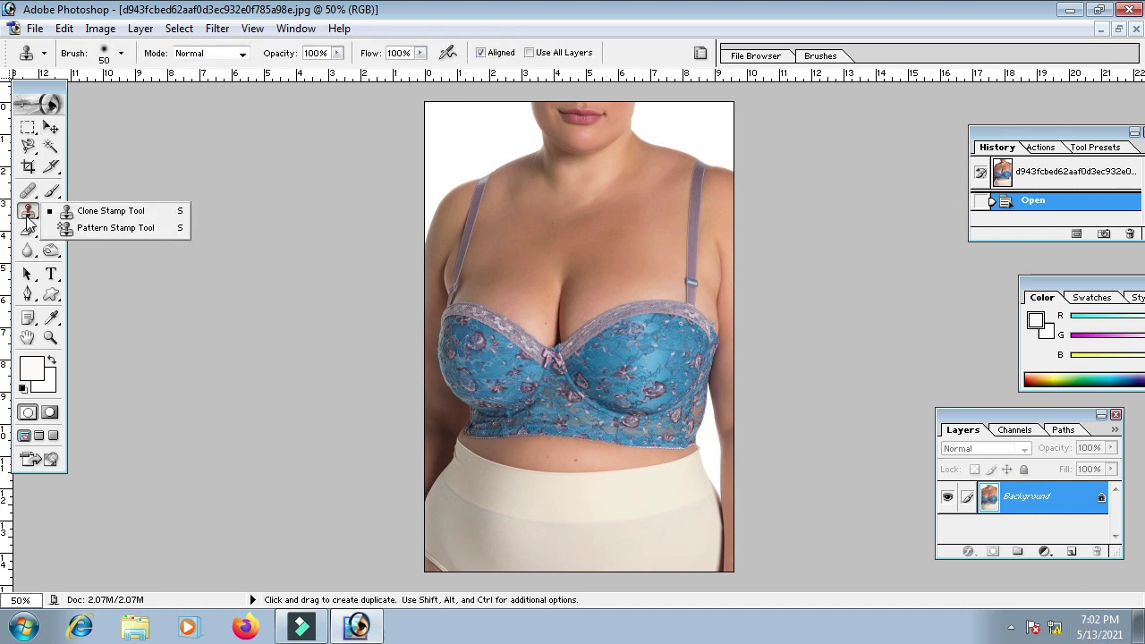
pyautogui.click(93, 215)
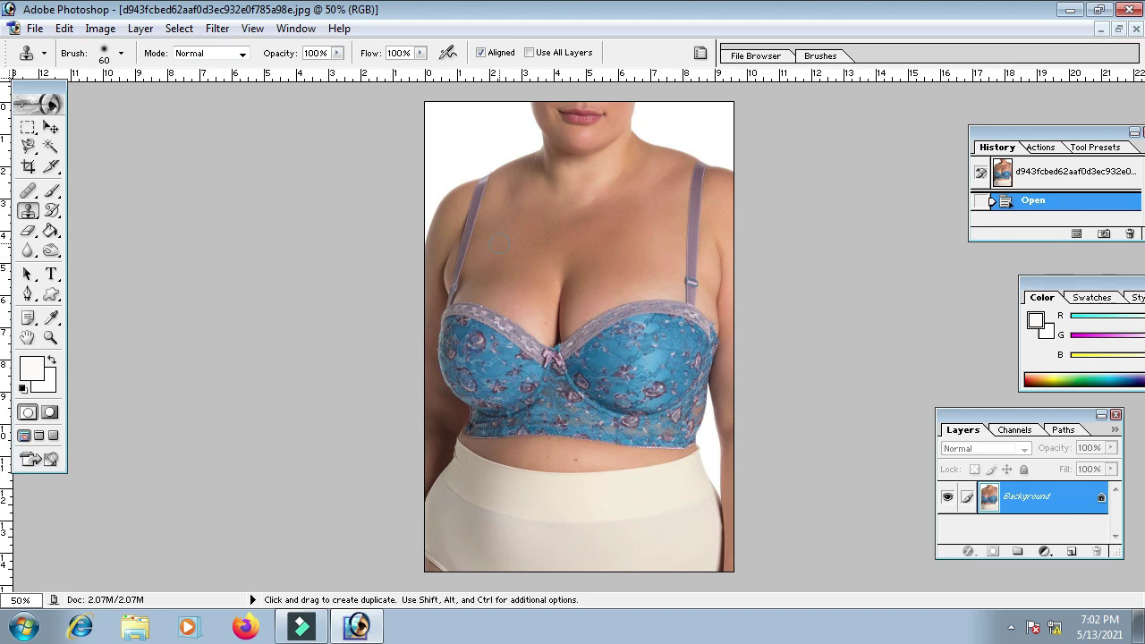
pyautogui.press(']')
pyautogui.press(']')
pyautogui.press('alt')
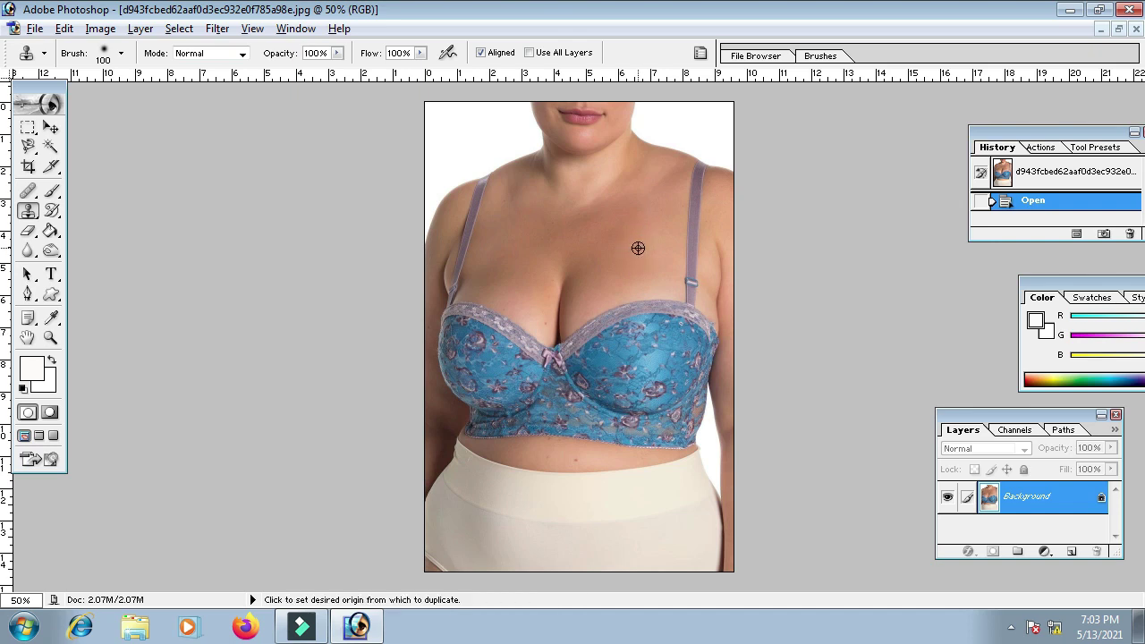
# Sample chest skin and clone it over the upper part of the right strap.
pyautogui.keyDown('alt'); pyautogui.click(637, 247); pyautogui.keyUp('alt')
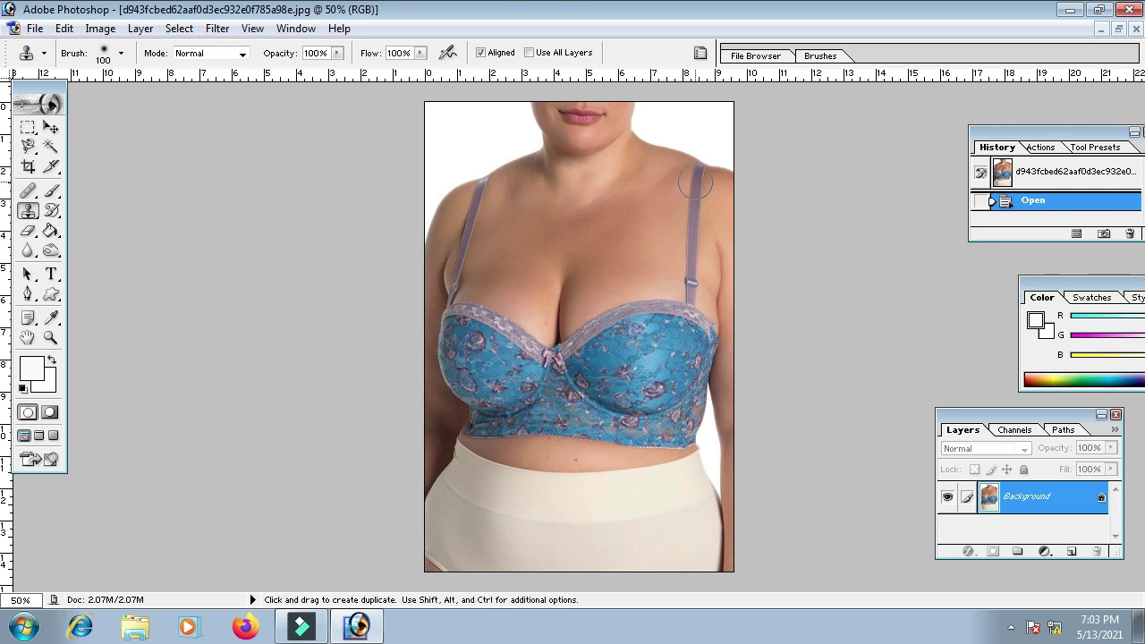
pyautogui.click(695, 183)
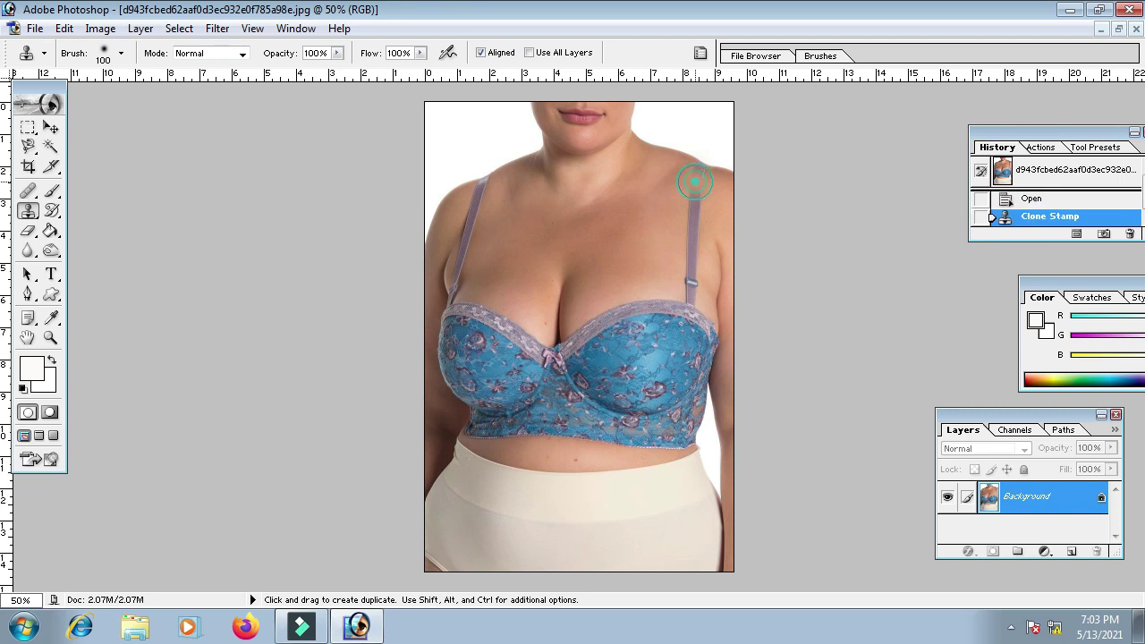
pyautogui.click(696, 172)
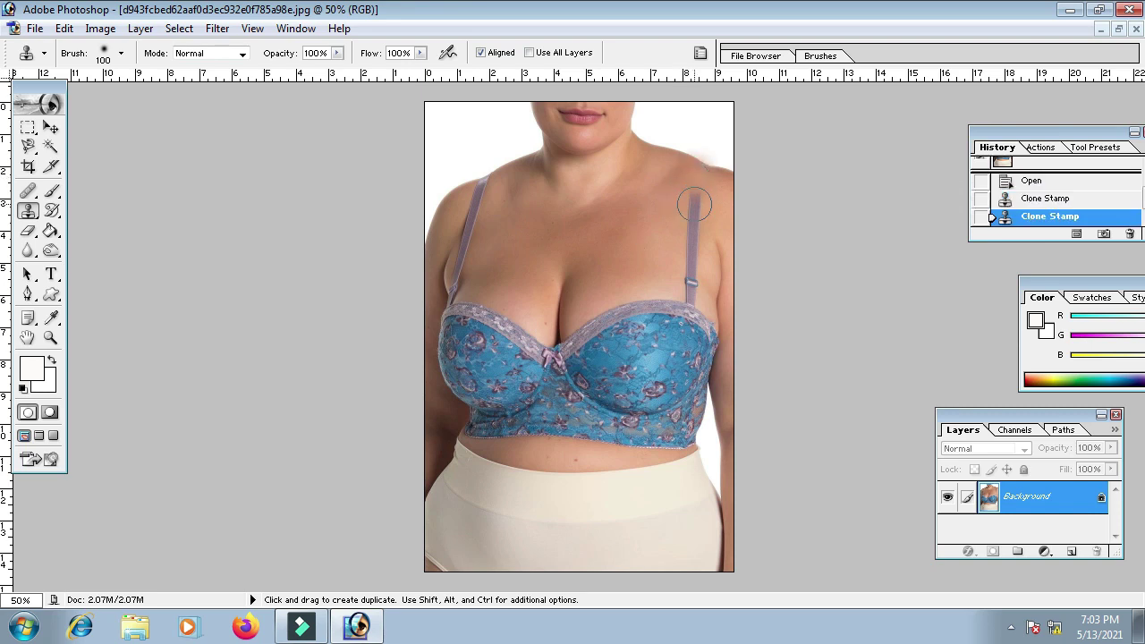
pyautogui.moveTo(694, 184); pyautogui.dragTo(696, 215)
pyautogui.click(696, 224)
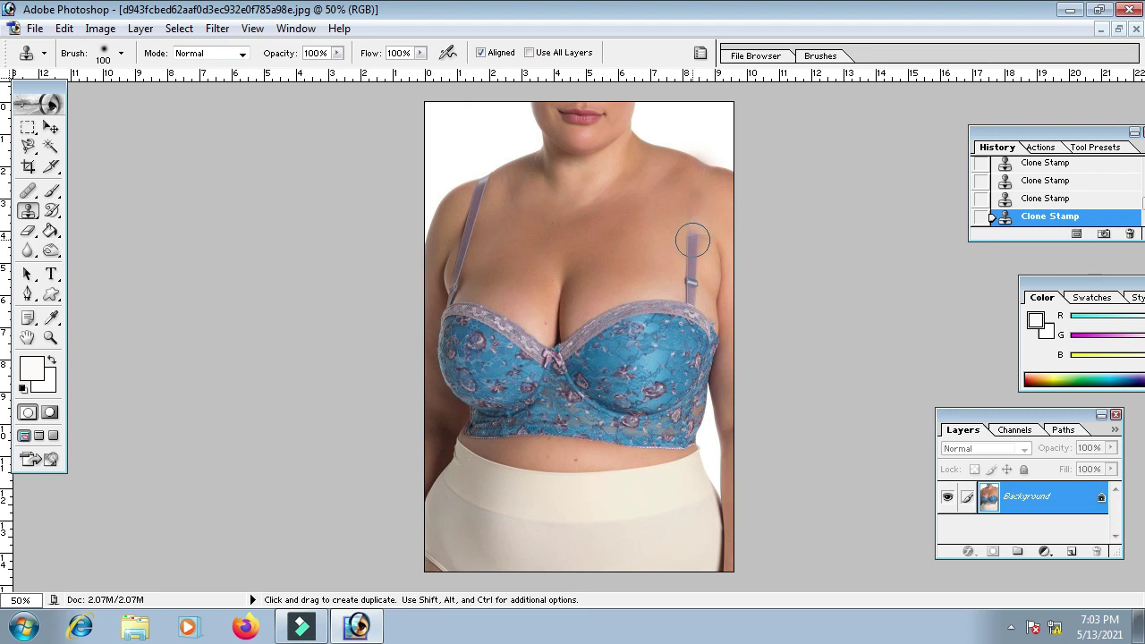
# Resample nearby skin and clone over the remaining length of the right strap.
pyautogui.keyDown('alt'); pyautogui.click(648, 255); pyautogui.keyUp('alt')
pyautogui.press('alt')
pyautogui.keyDown('alt'); pyautogui.click(656, 247); pyautogui.keyUp('alt')
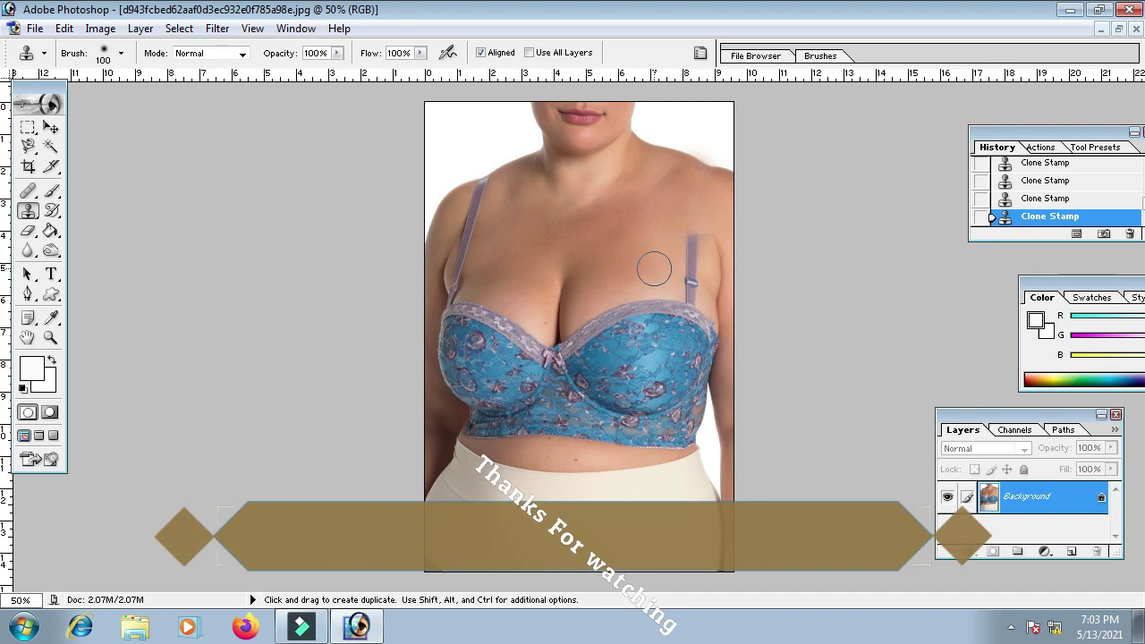
pyautogui.moveTo(654, 268); pyautogui.dragTo(689, 247)
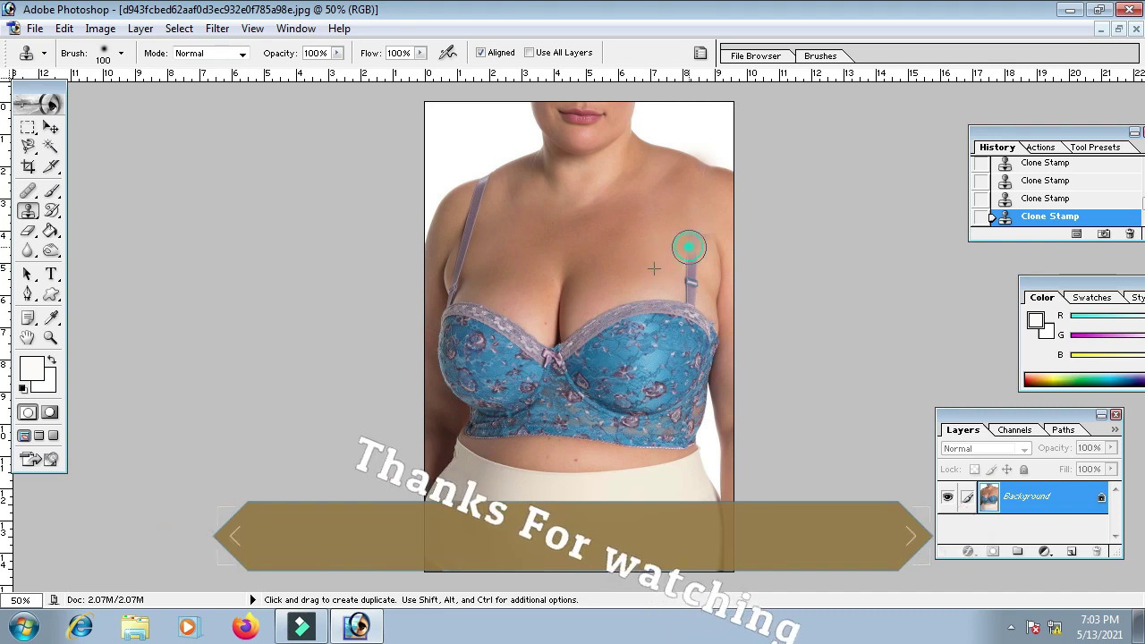
pyautogui.click(659, 274)
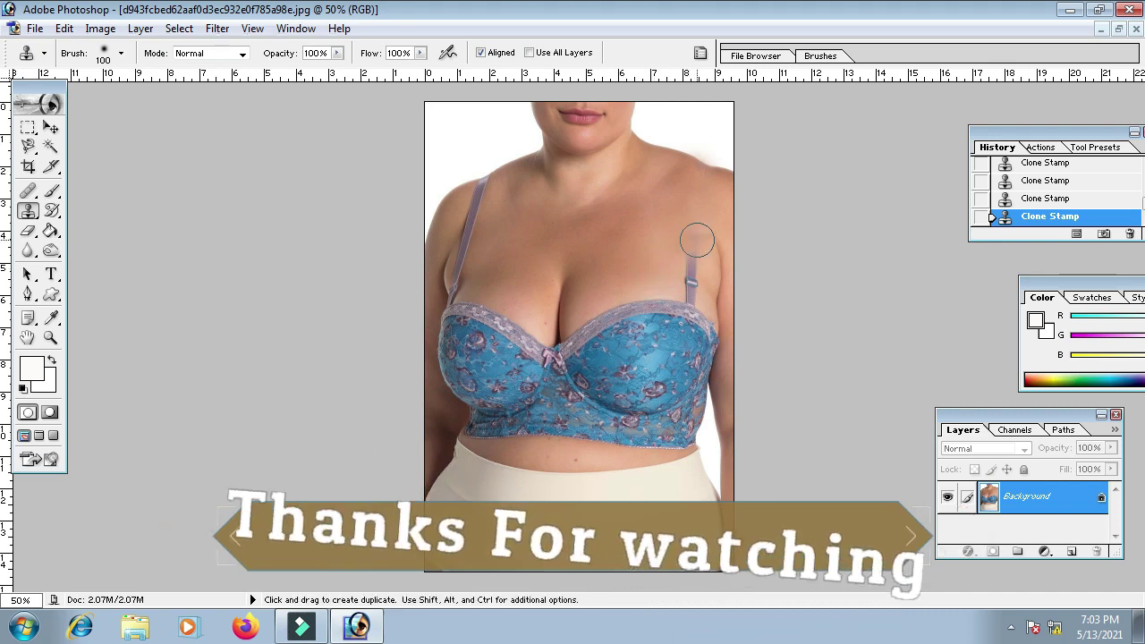
pyautogui.click(693, 237)
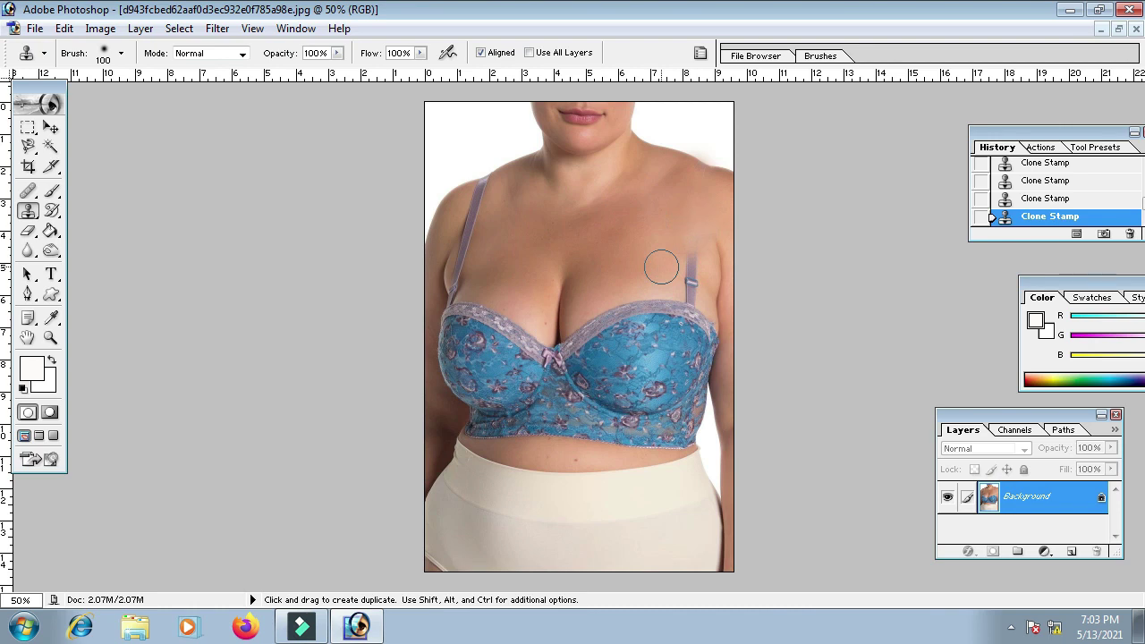
pyautogui.click(693, 259)
# Resample upper chest skin and stamp over the strap stub above the cup.
pyautogui.keyDown('alt'); pyautogui.click(649, 274); pyautogui.keyUp('alt')
pyautogui.keyDown('alt'); pyautogui.click(652, 259); pyautogui.keyUp('alt')
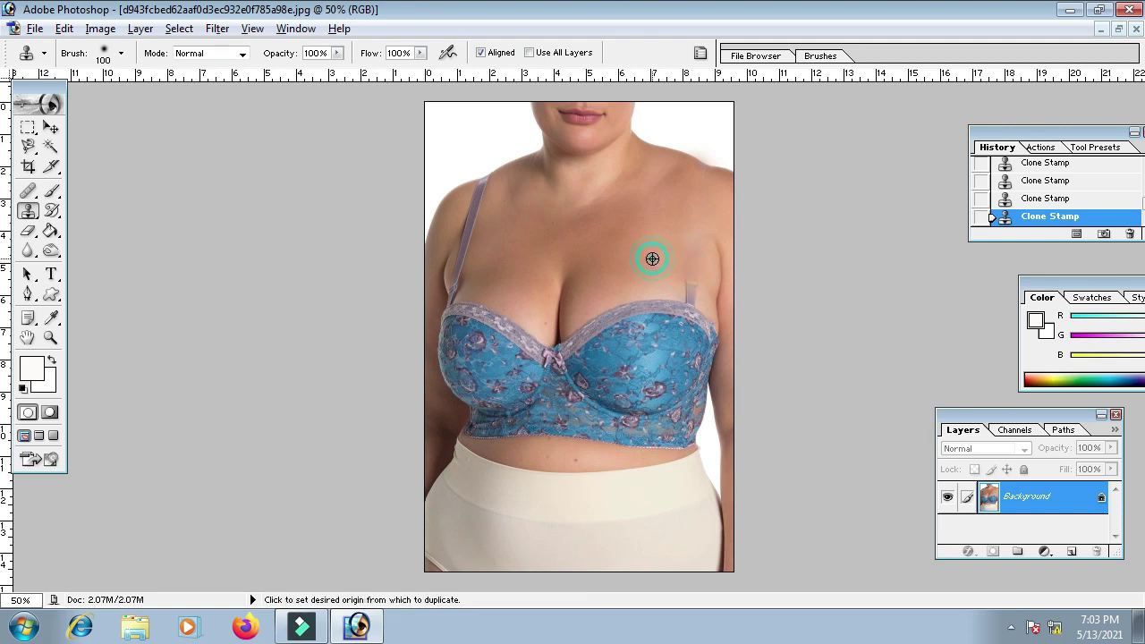
pyautogui.click(685, 247)
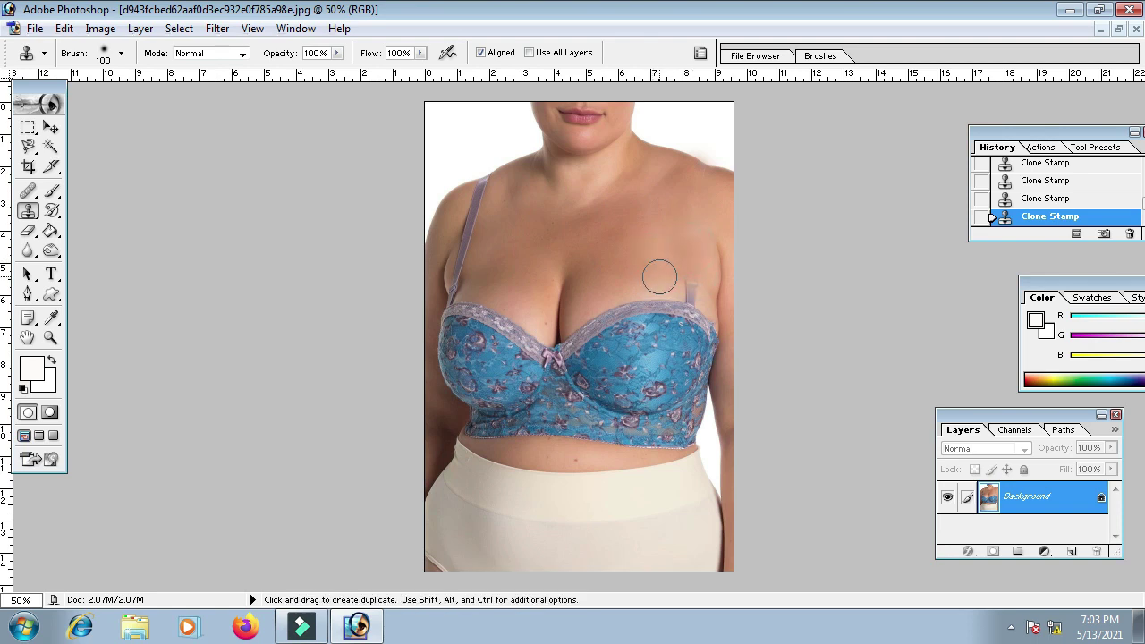
pyautogui.keyDown('alt'); pyautogui.click(659, 276); pyautogui.keyUp('alt')
pyautogui.click(699, 284)
pyautogui.keyDown('alt'); pyautogui.click(660, 268); pyautogui.keyUp('alt')
# Stamp cloned skin once more over the strap stub above the right cup.
pyautogui.click(696, 285)
# Reselect the Clone Stamp, resample chest skin, and paint over the strap remnant and lace edge.
pyautogui.click(28, 211)
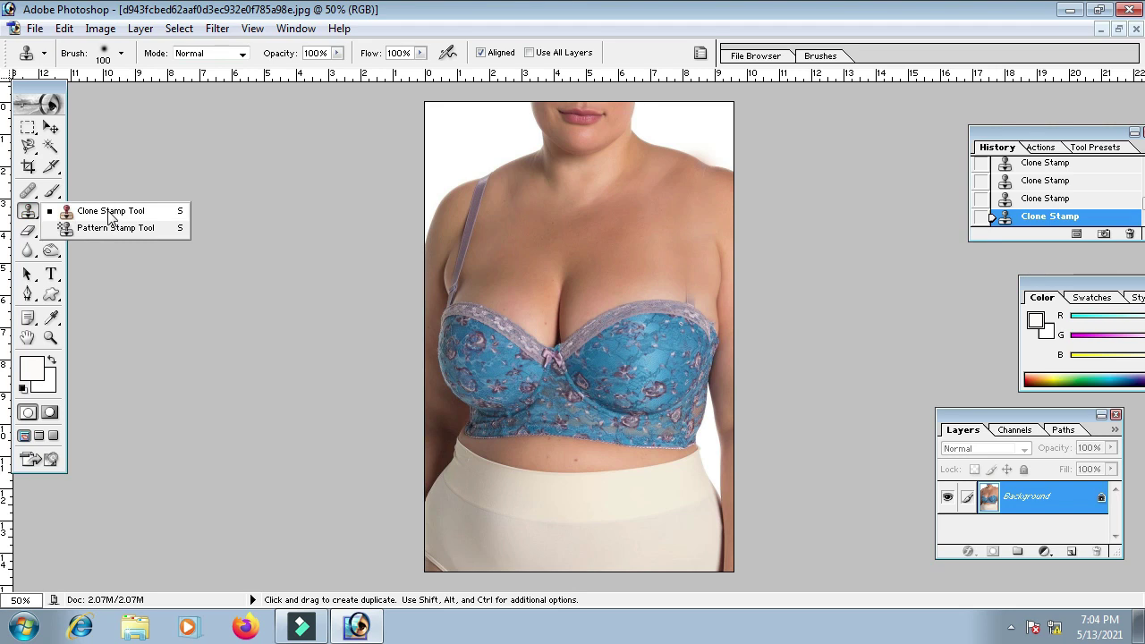
pyautogui.click(143, 211)
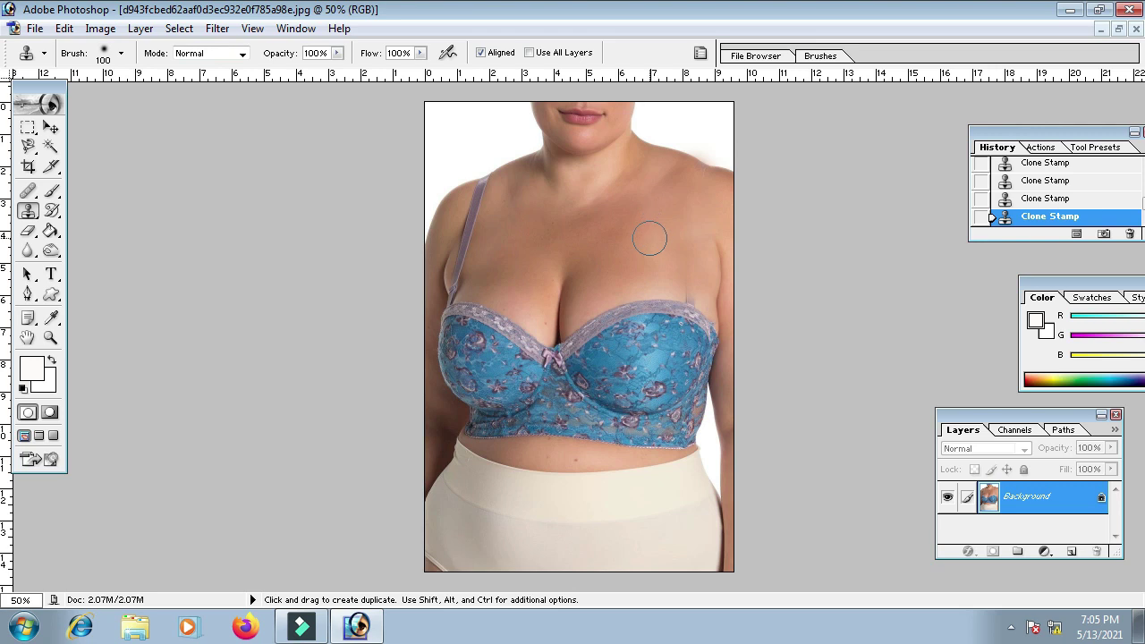
pyautogui.keyDown('alt'); pyautogui.click(629, 244); pyautogui.keyUp('alt')
pyautogui.keyDown('alt'); pyautogui.click(637, 272); pyautogui.keyUp('alt')
pyautogui.moveTo(693, 279); pyautogui.dragTo(685, 199)
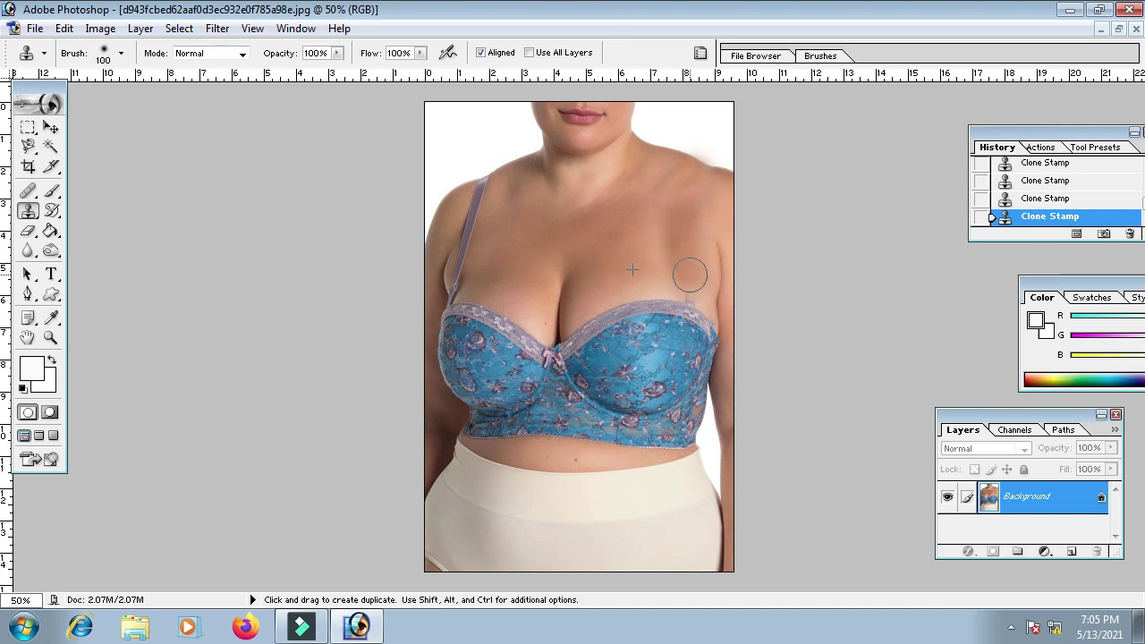
pyautogui.moveTo(685, 199)
pyautogui.mouseDown()
pyautogui.moveTo(608, 295)
pyautogui.moveTo(637, 237)
pyautogui.mouseUp()
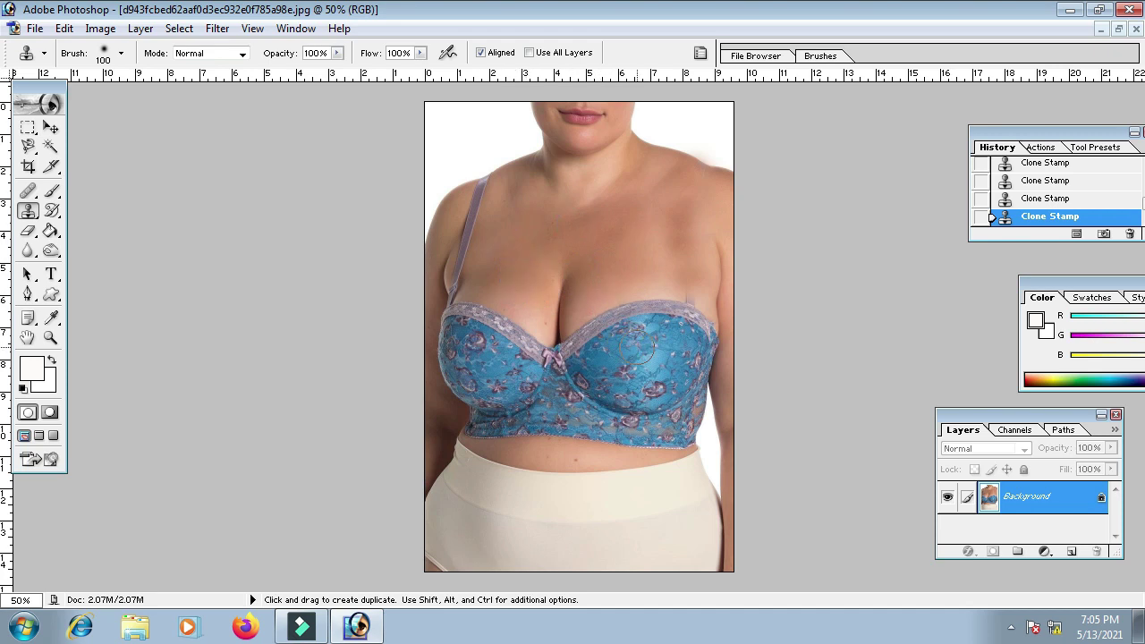
# Clone blue lace onto the upper chest, painting both cups of a duplicate bra.
pyautogui.click(646, 223)
pyautogui.moveTo(645, 223)
pyautogui.mouseDown()
pyautogui.moveTo(686, 229)
pyautogui.moveTo(696, 189)
pyautogui.mouseUp()
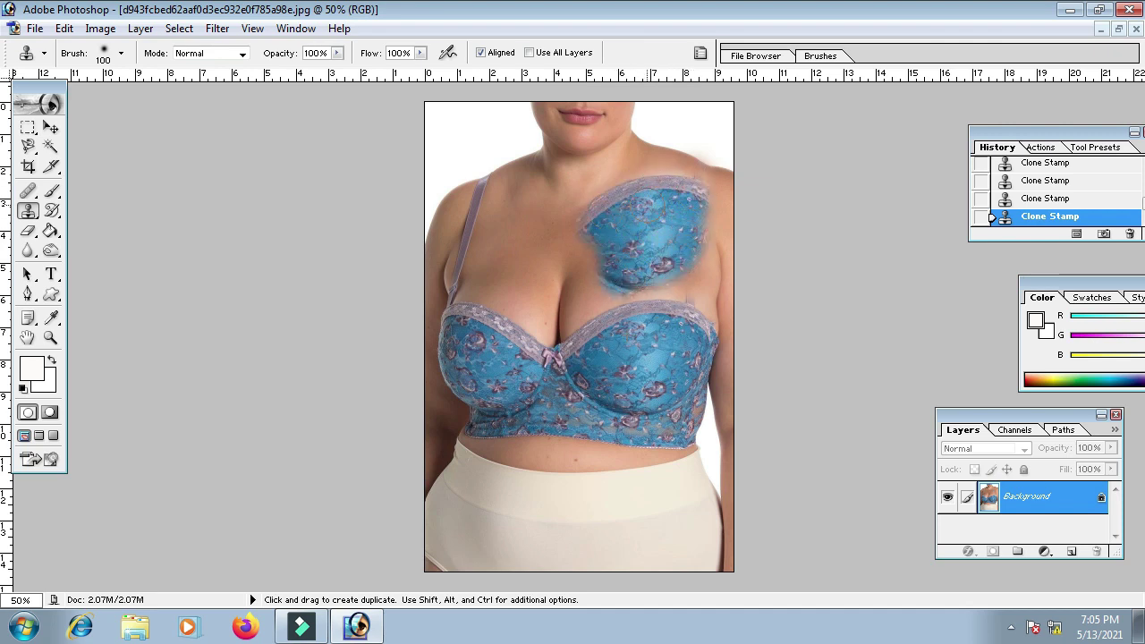
pyautogui.moveTo(581, 234)
pyautogui.mouseDown()
pyautogui.moveTo(703, 182)
pyautogui.moveTo(572, 235)
pyautogui.moveTo(537, 268)
pyautogui.mouseUp()
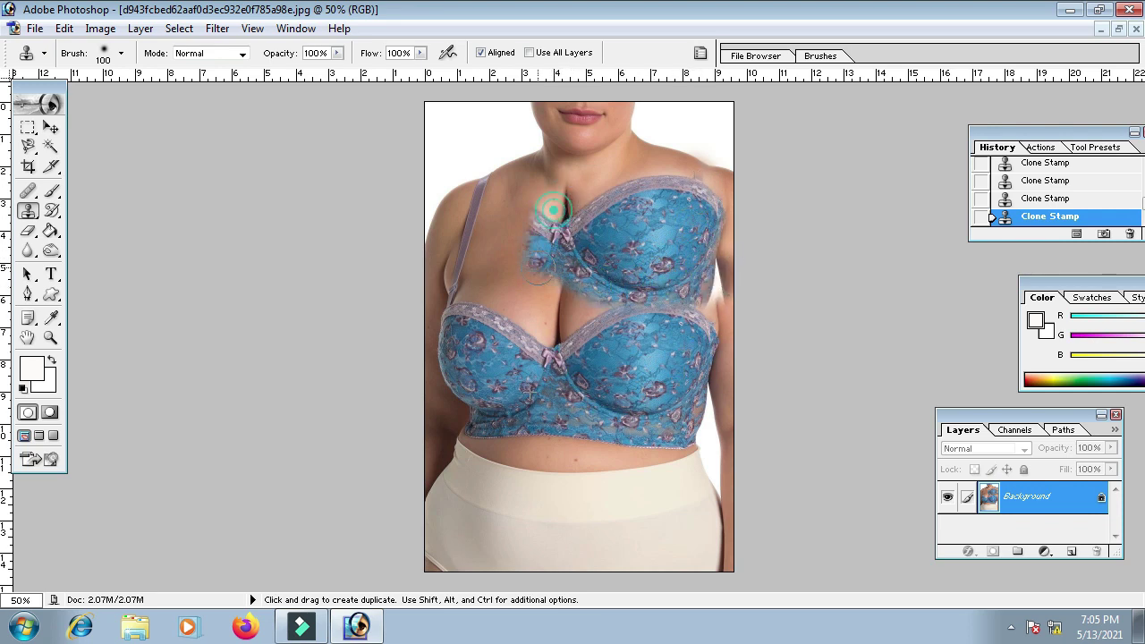
pyautogui.moveTo(553, 209); pyautogui.dragTo(507, 199)
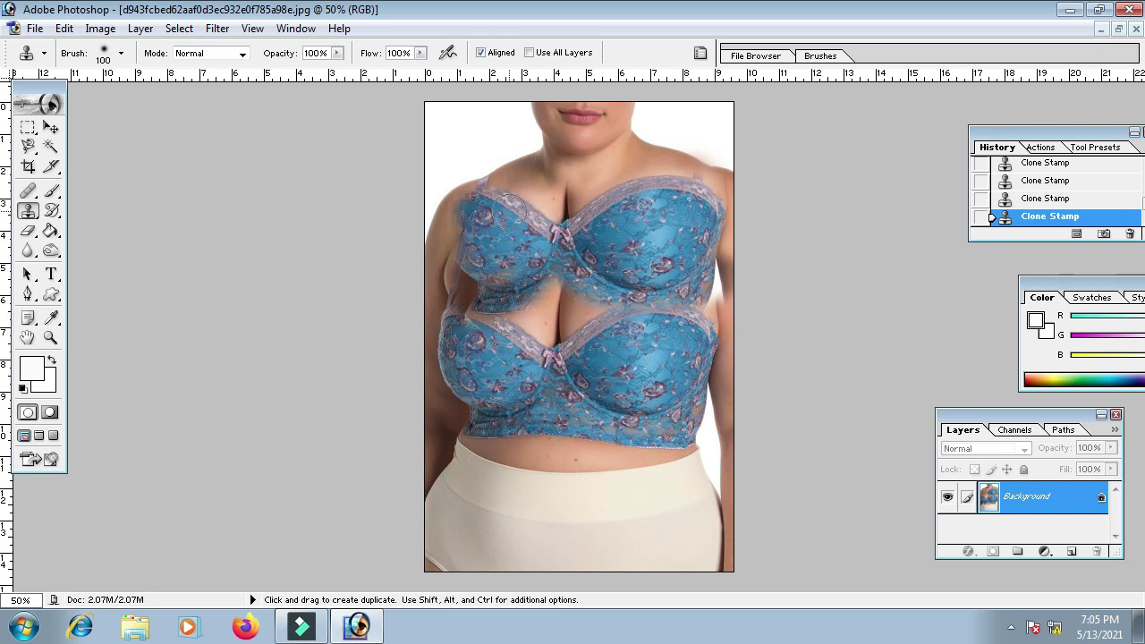